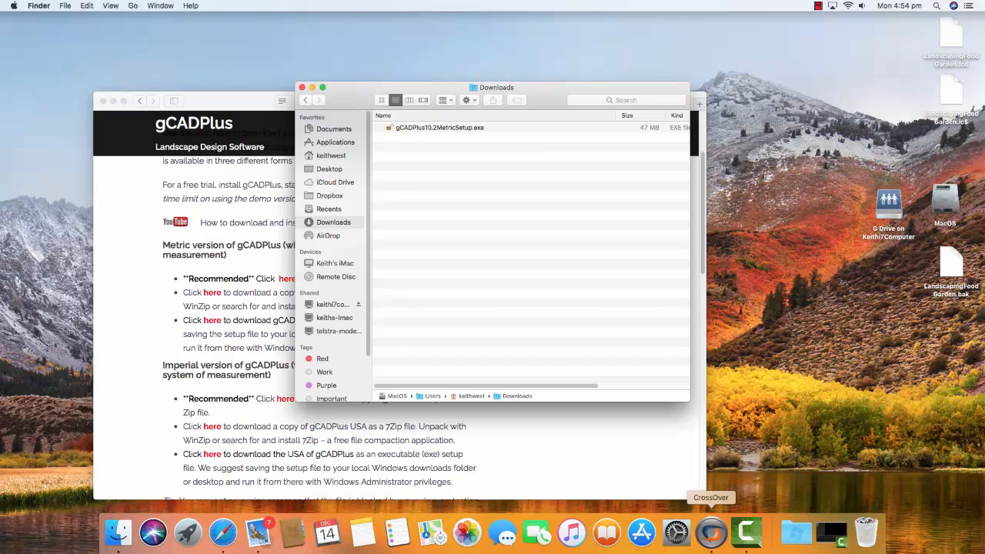
# Switch to CrossOver and start a software installation using the Unlisted application profile from the full application list.
pyautogui.click(711, 531)
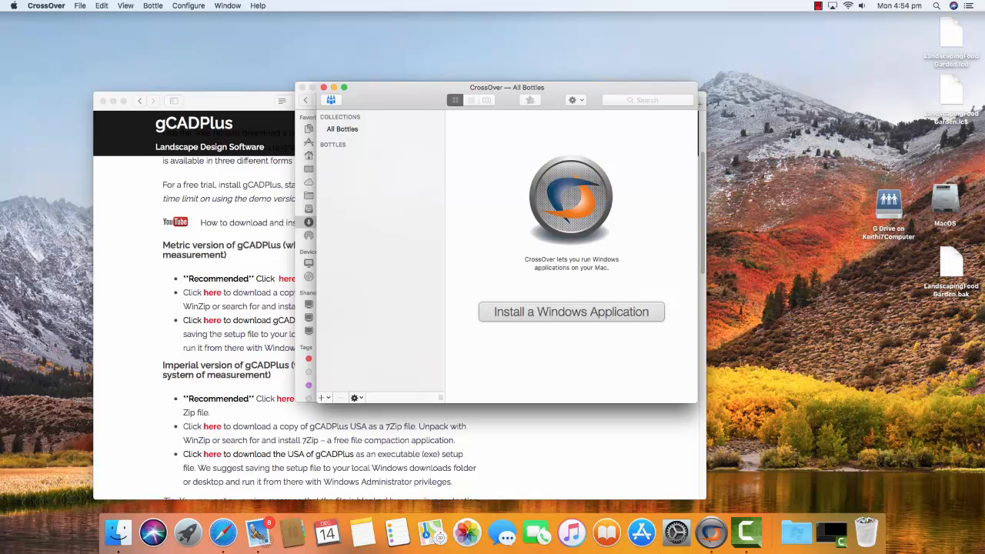
pyautogui.click(188, 6)
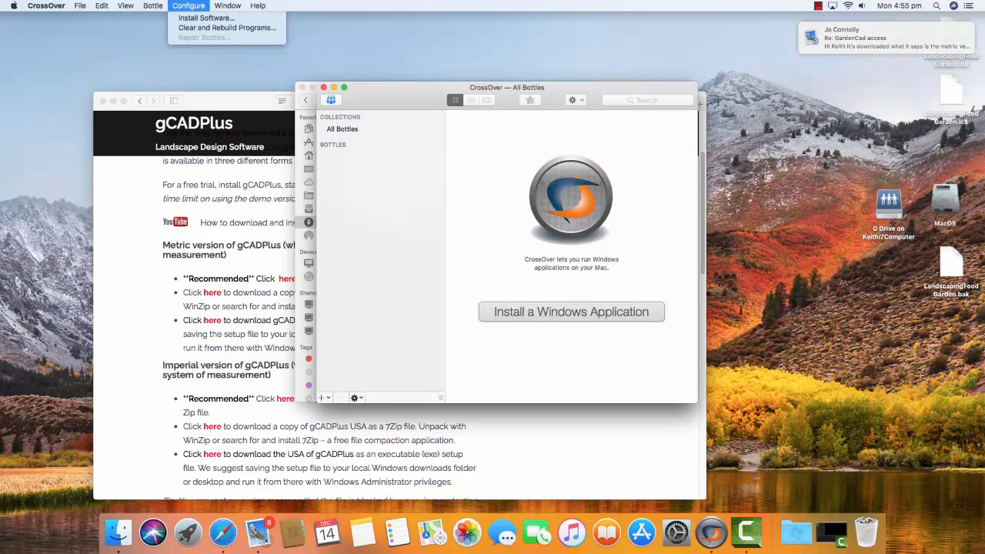
pyautogui.click(206, 17)
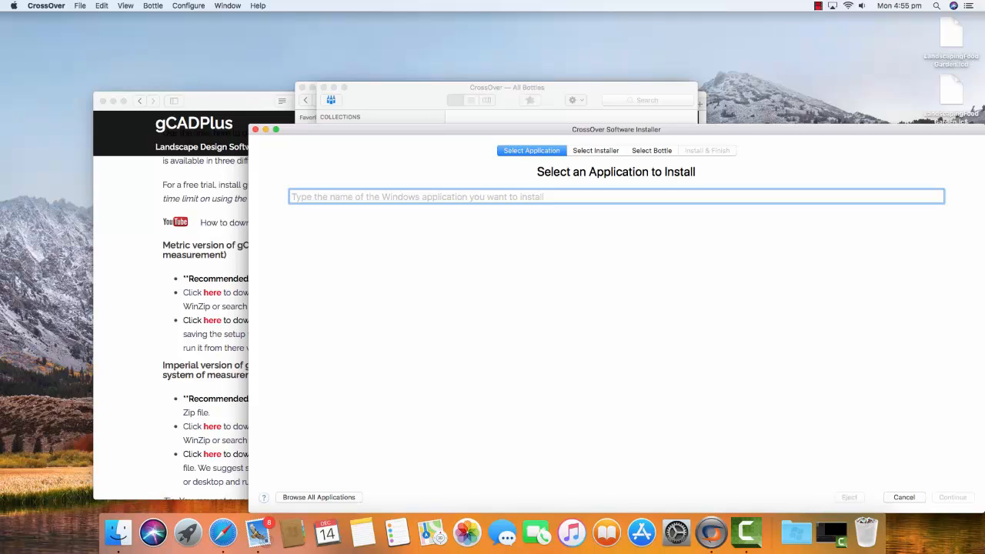
pyautogui.click(319, 497)
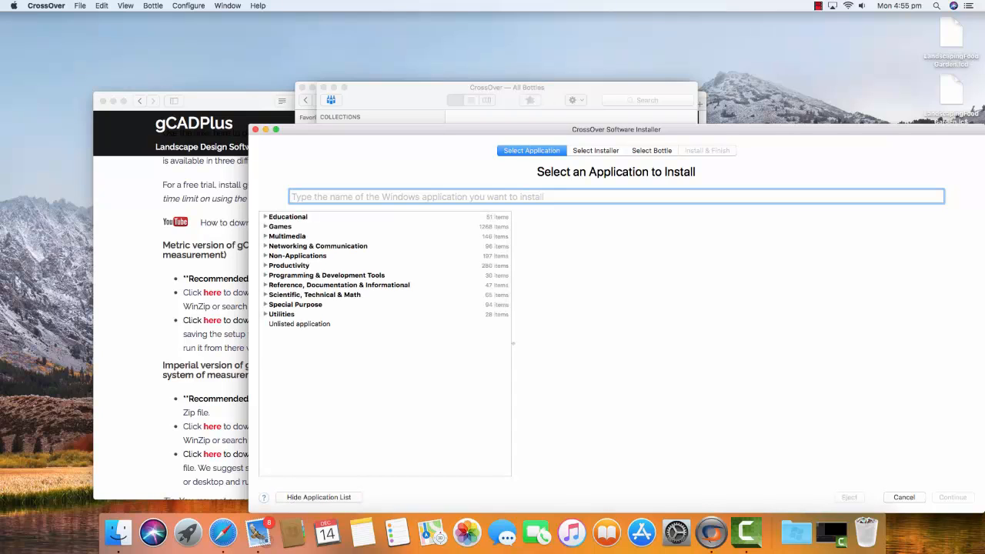
pyautogui.click(299, 324)
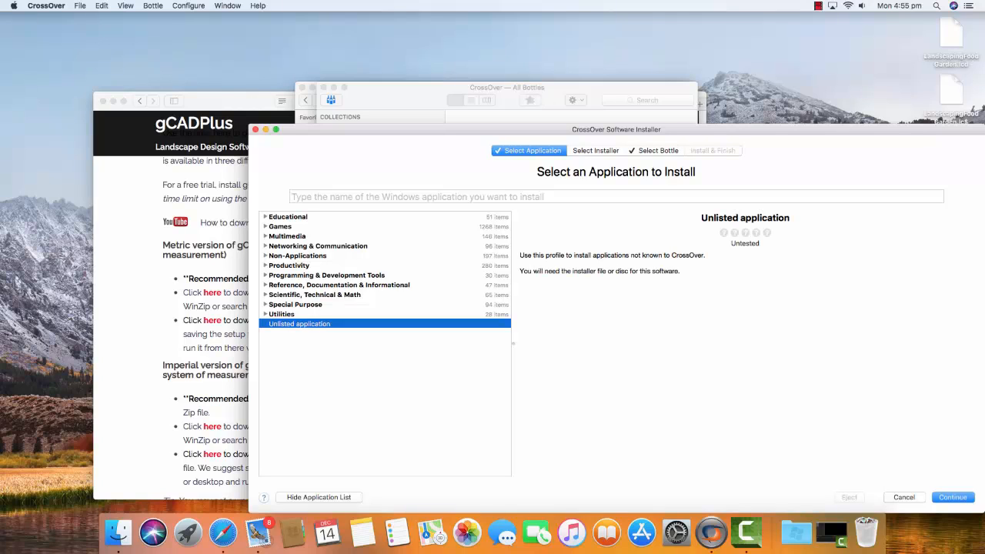
pyautogui.press('Return')
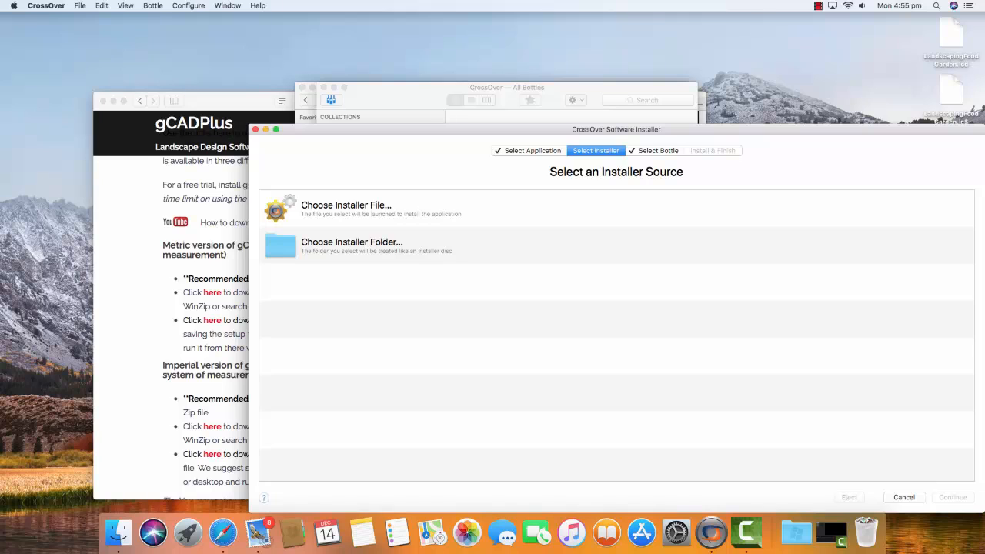
# Choose gCADPlus10.2MetricSetup.exe from the Downloads folder as the installer file and continue to the bottle selection.
pyautogui.click(346, 205)
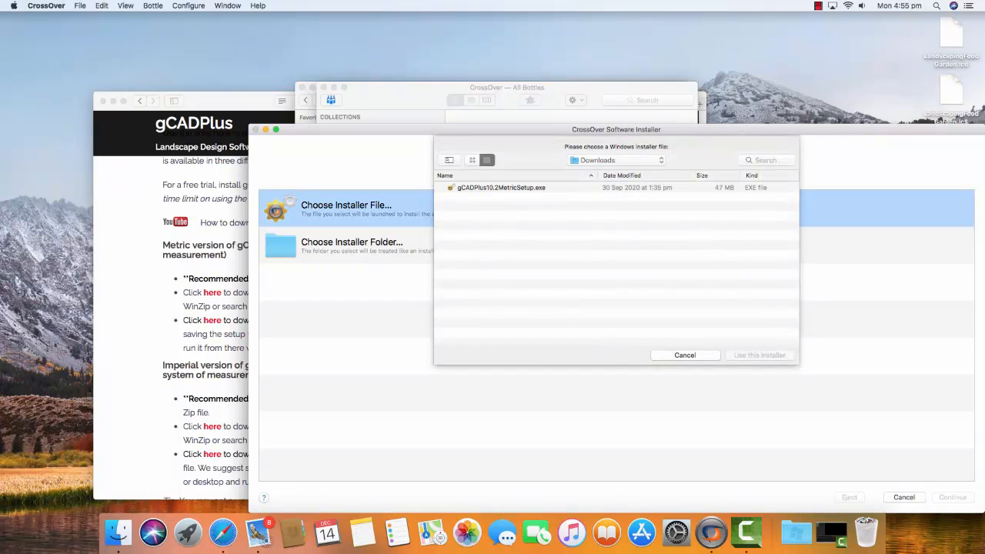
pyautogui.click(501, 188)
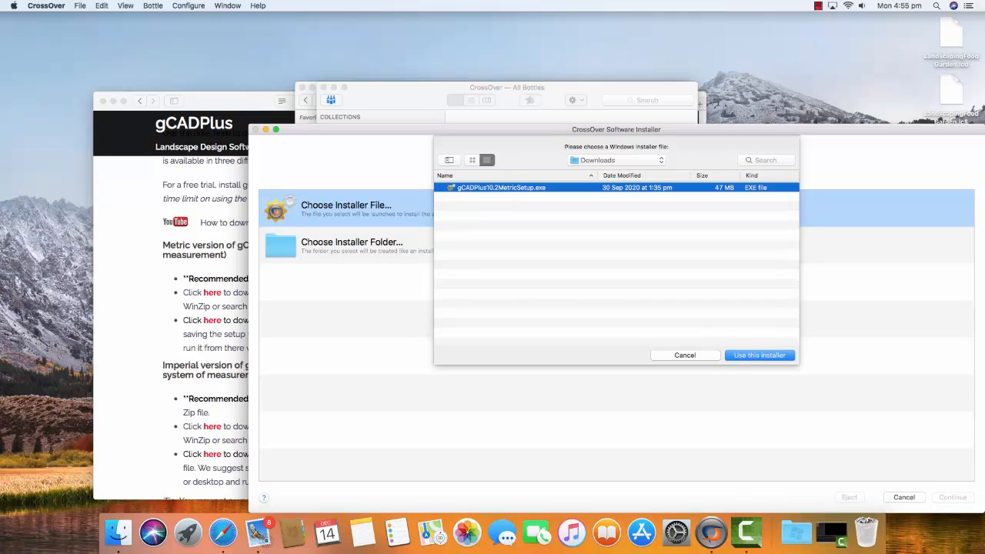
pyautogui.press('Return')
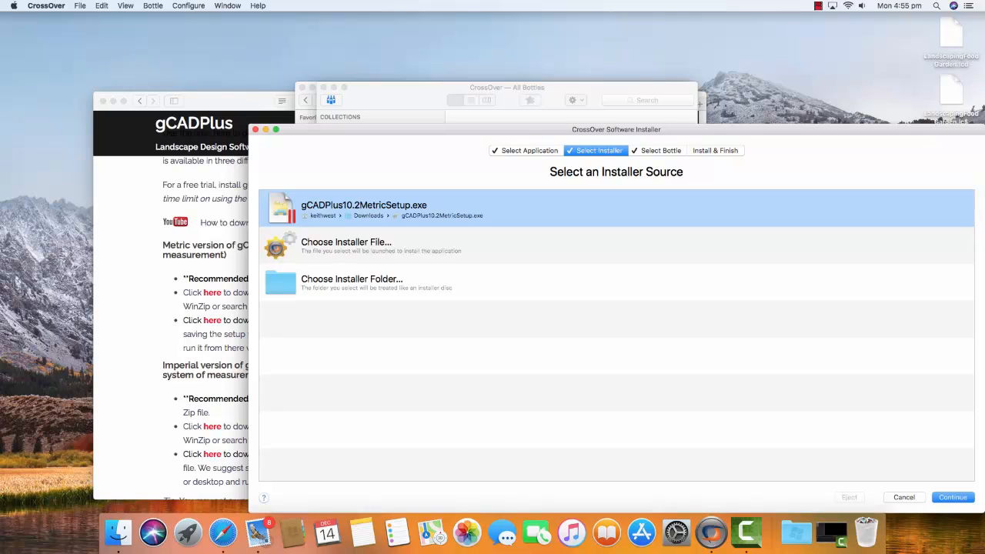
pyautogui.press('Return')
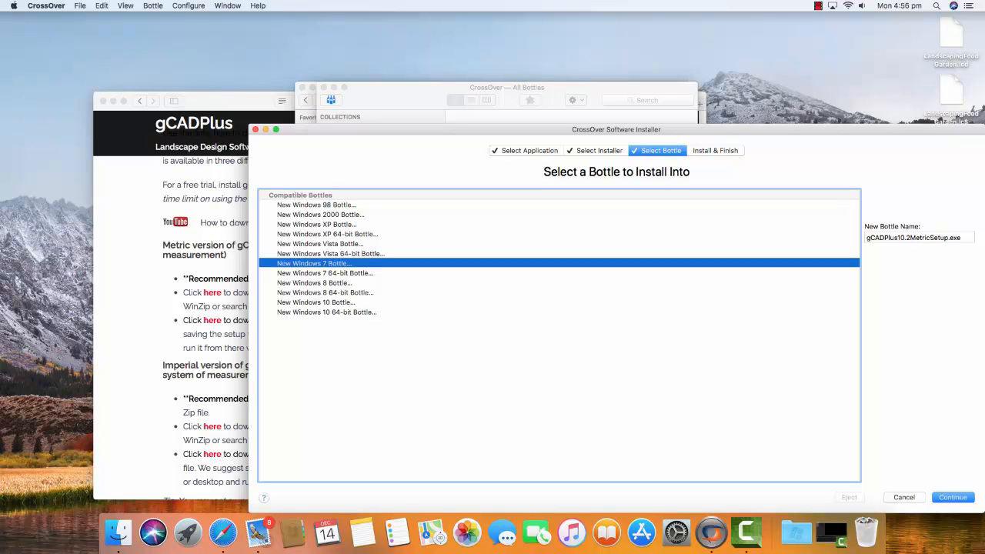
# Name the new Windows 7 bottle gCADPlus10.2Metric.exe and start the installation into it.
pyautogui.click(949, 238)
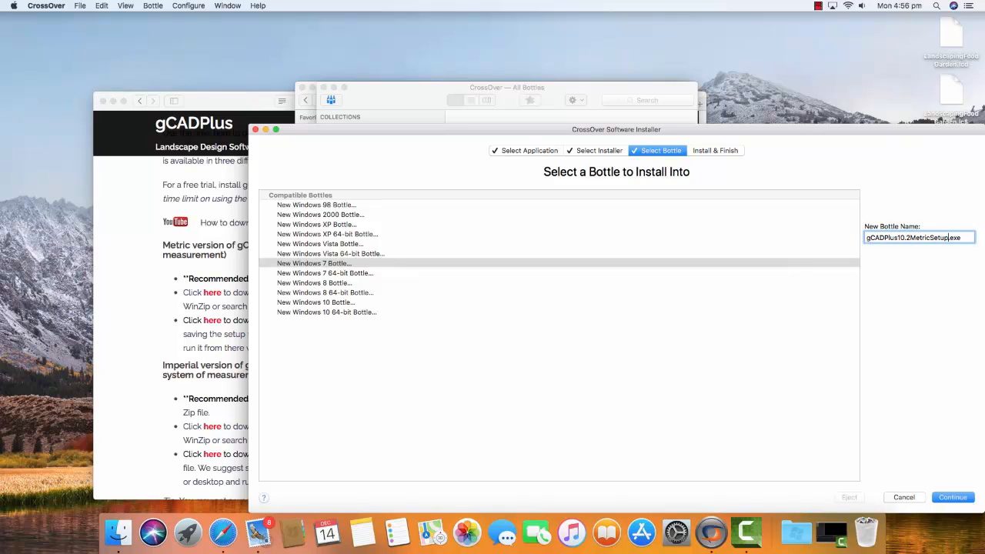
pyautogui.press('BackSpace')
pyautogui.press('BackSpace')
pyautogui.press('BackSpace')
pyautogui.press('BackSpace')
pyautogui.press('BackSpace')
pyautogui.press('Return')
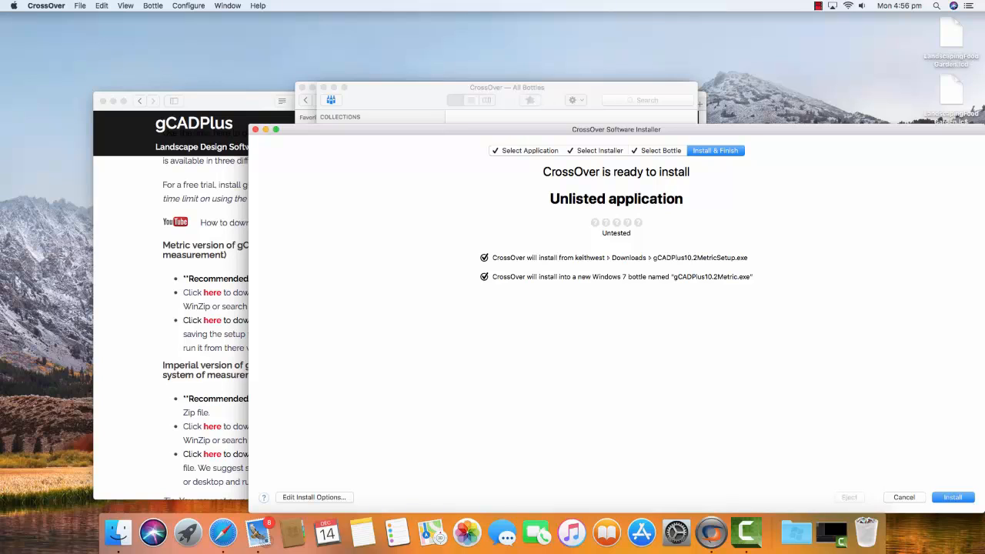
pyautogui.press('Return')
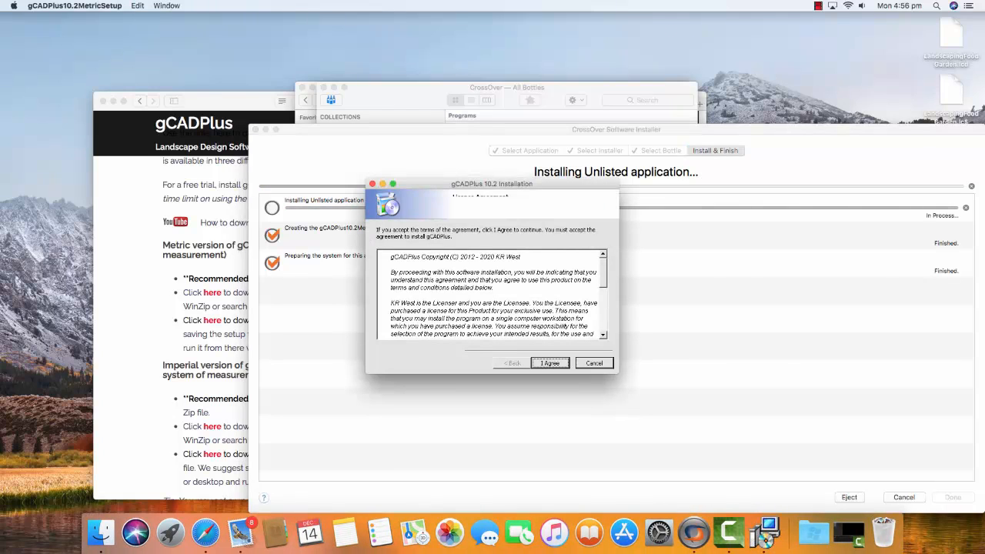
# Accept the gCADPlus licence agreement and install into C:\Program Files\gCADPlus with the default Start Menu folder and a desktop icon.
pyautogui.press('Return')
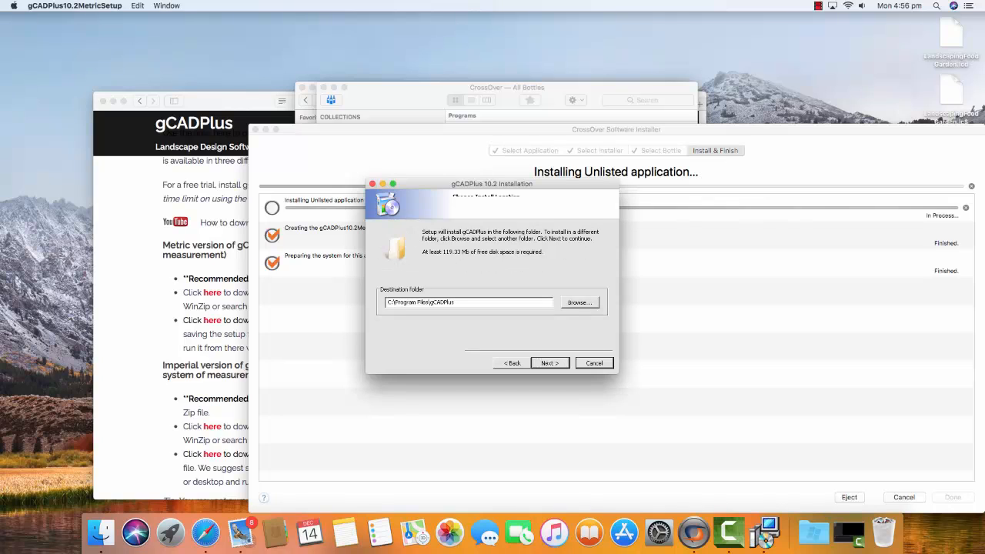
pyautogui.press('Return')
pyautogui.press('Return')
pyautogui.press('Return')
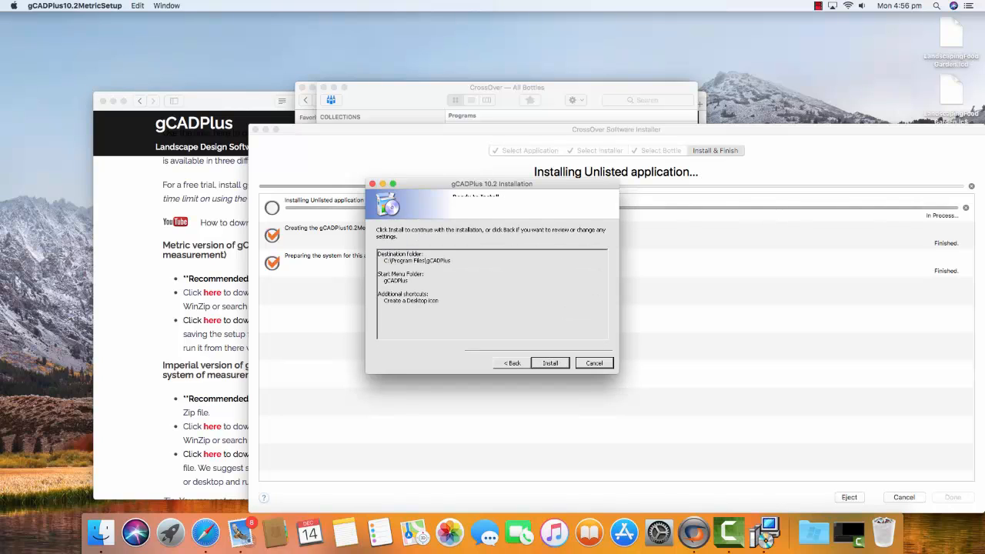
pyautogui.press('Return')
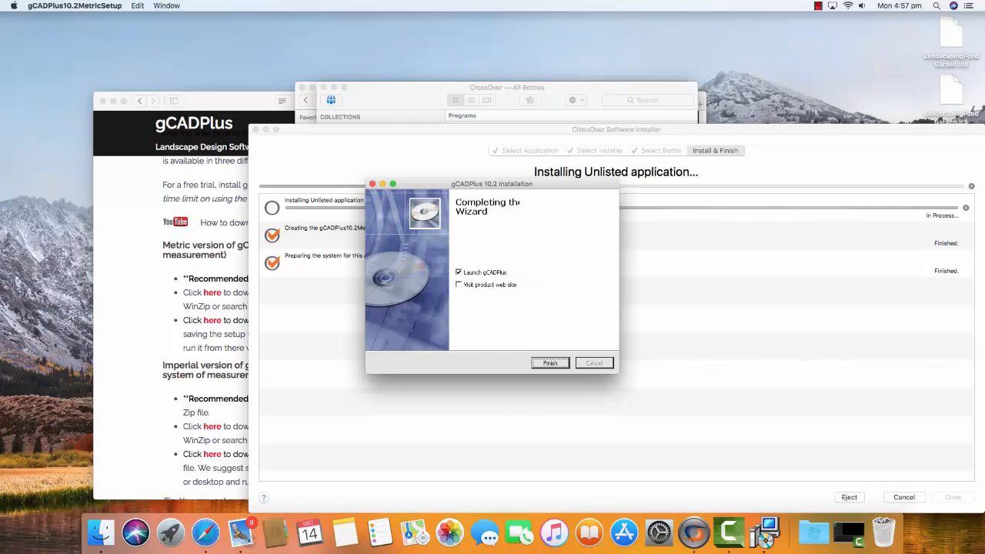
# Finish the gCADPlus setup without launching the program and close the completed CrossOver installer.
pyautogui.click(459, 272)
pyautogui.click(550, 363)
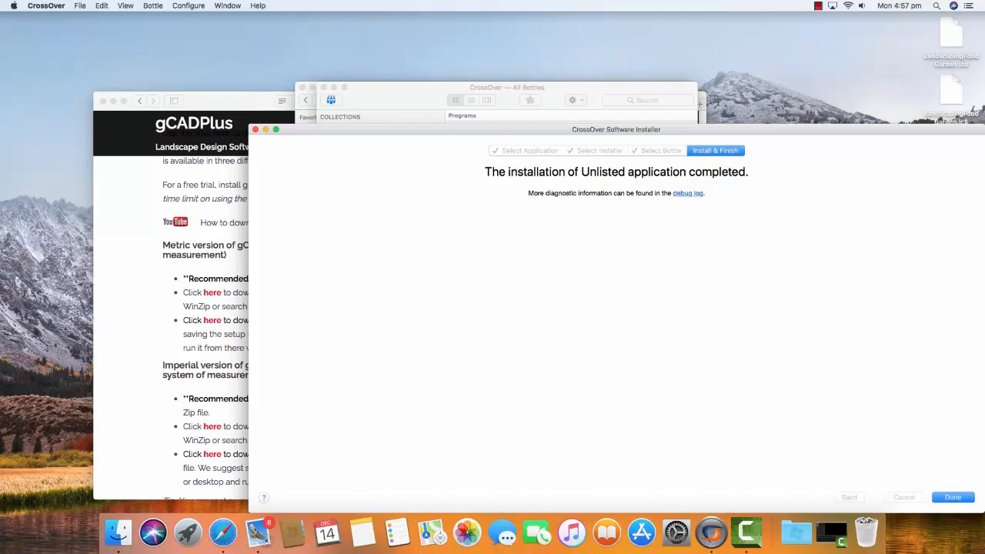
pyautogui.press('Return')
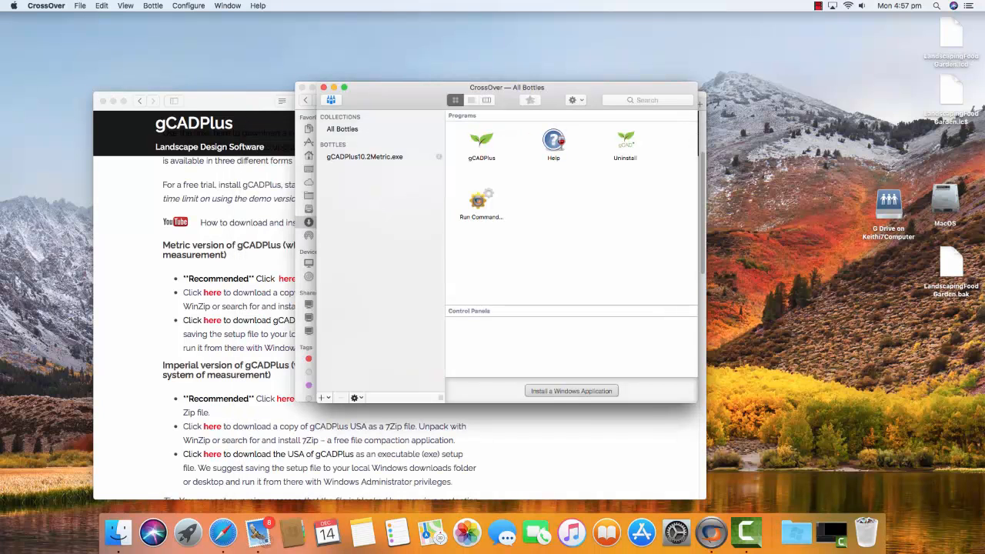
# Launch gCADPlus in demo mode and create a new drawing from the FrontGarden.lcd template.
pyautogui.doubleClick(482, 141)
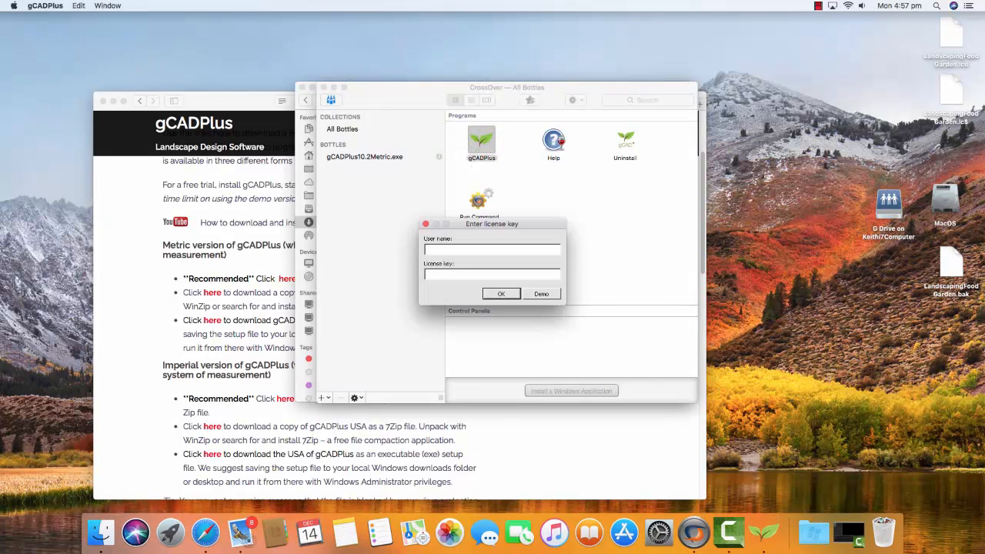
pyautogui.click(542, 294)
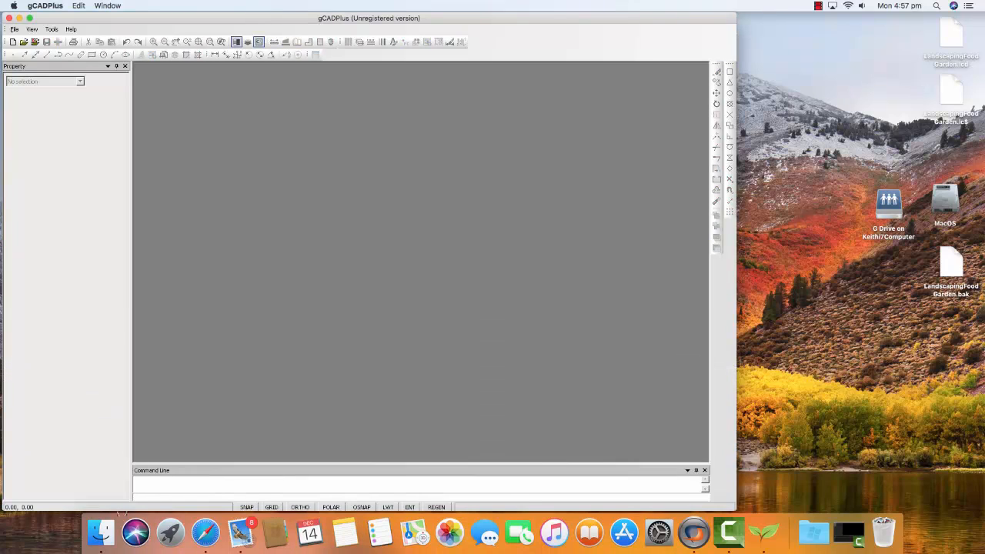
pyautogui.click(13, 42)
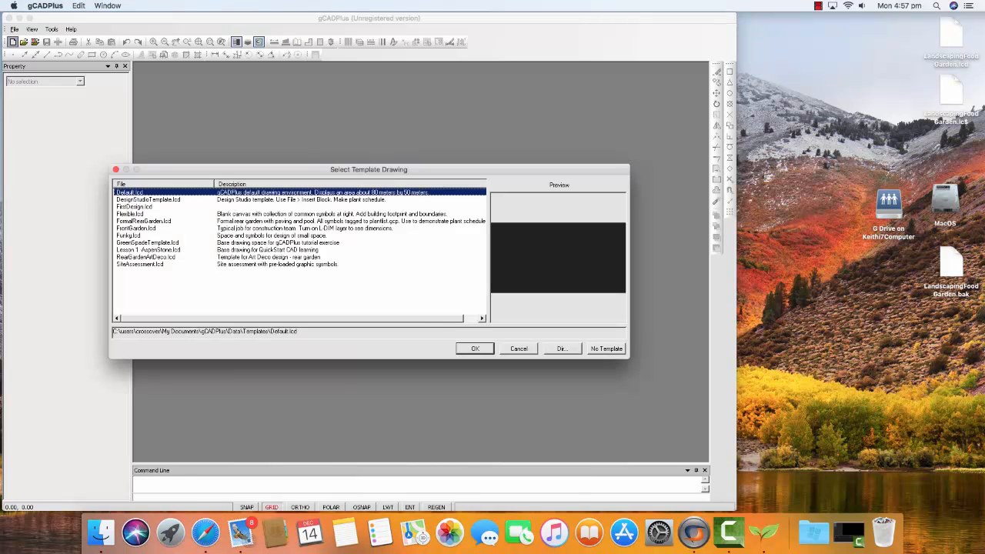
pyautogui.click(136, 229)
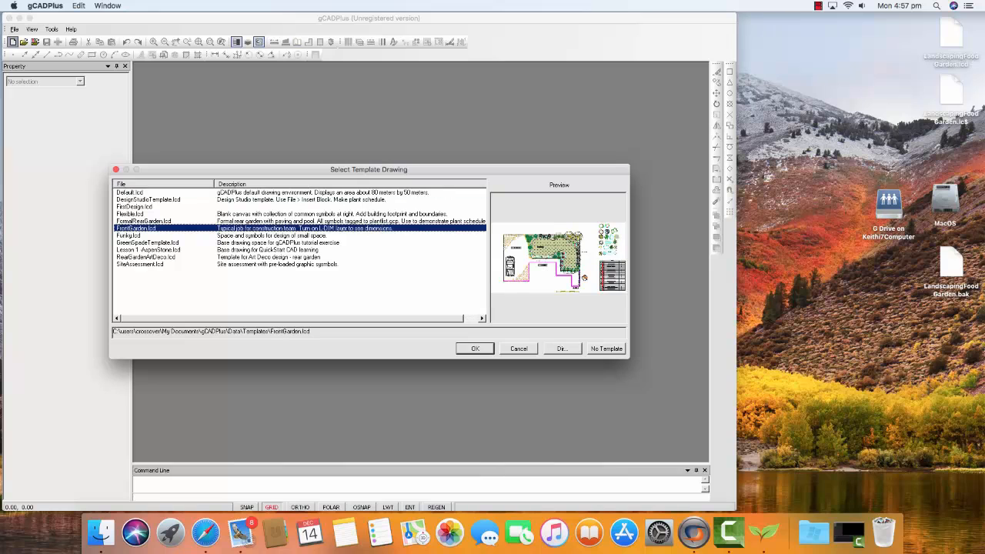
pyautogui.click(475, 349)
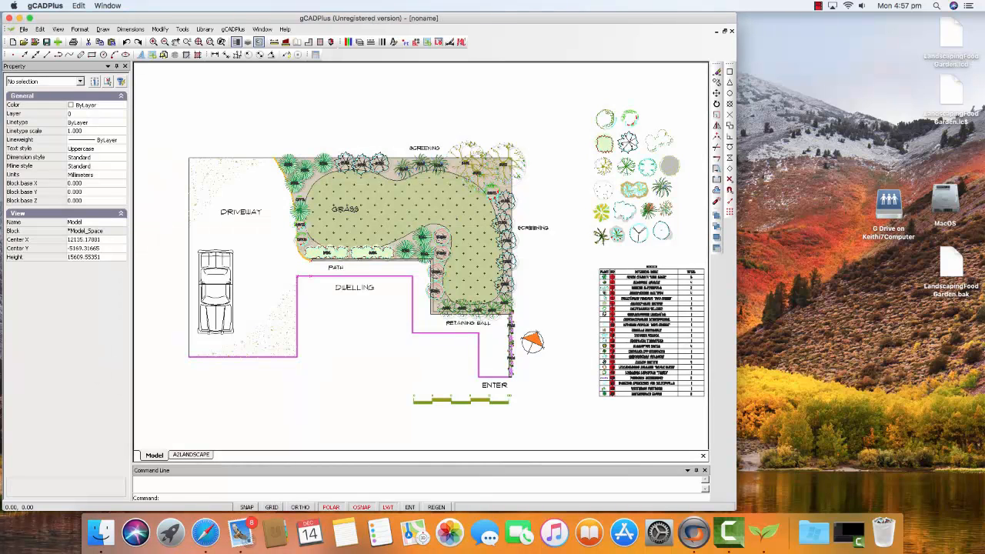
# Insert the standard library plant symbol UPlantSymbol118.lcd inside the dwelling outline, below the DWELLING label.
pyautogui.click(205, 29)
pyautogui.moveTo(217, 40)
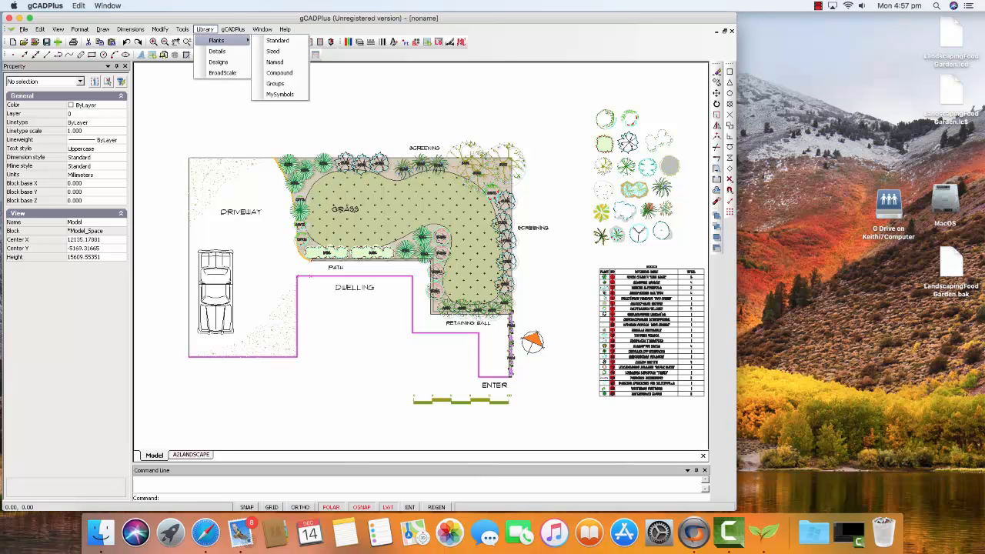
pyautogui.click(277, 40)
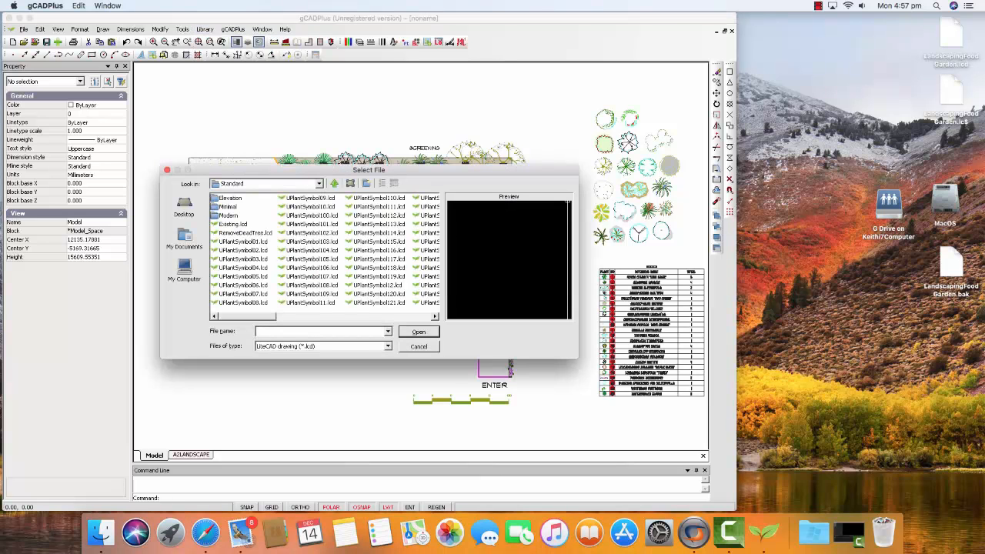
pyautogui.click(378, 268)
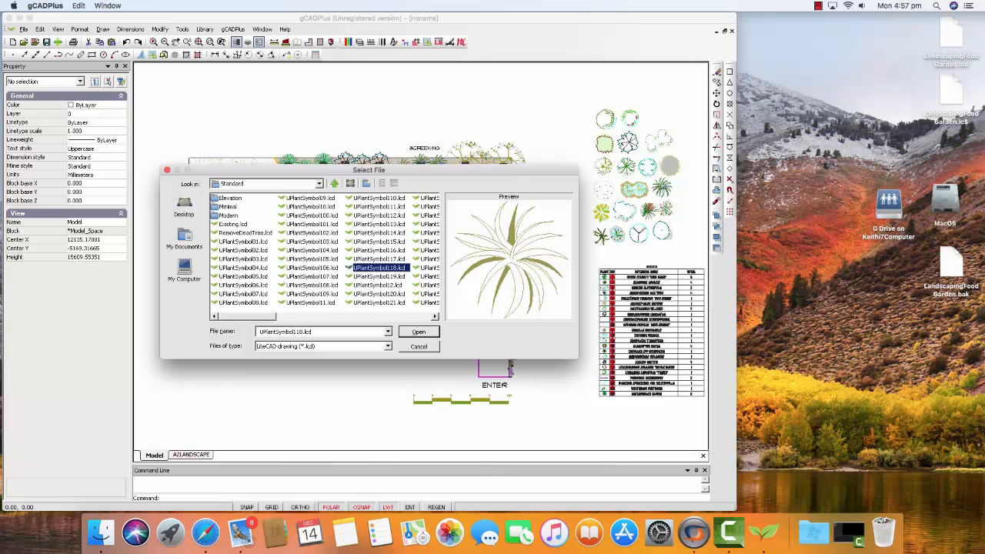
pyautogui.click(418, 332)
pyautogui.click(410, 352)
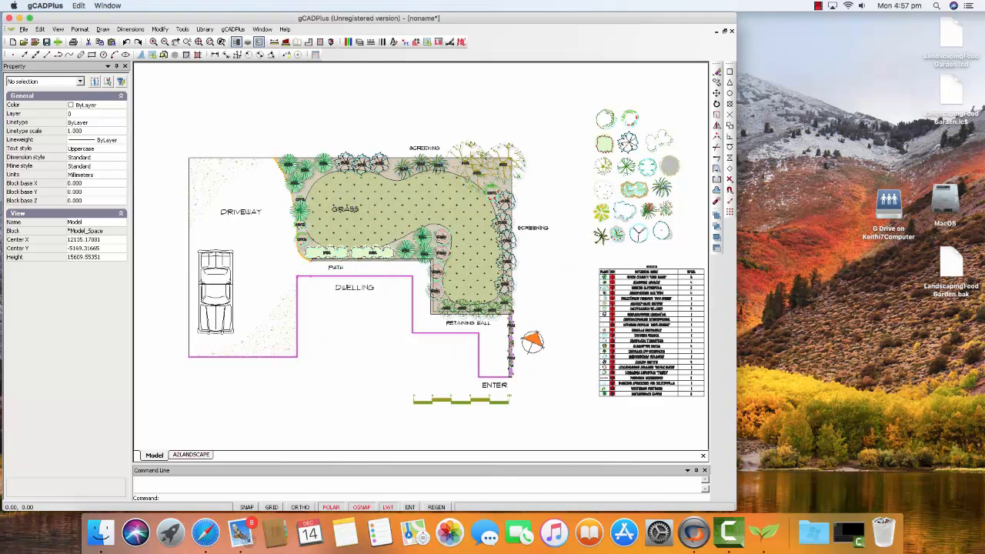
pyautogui.click(477, 332)
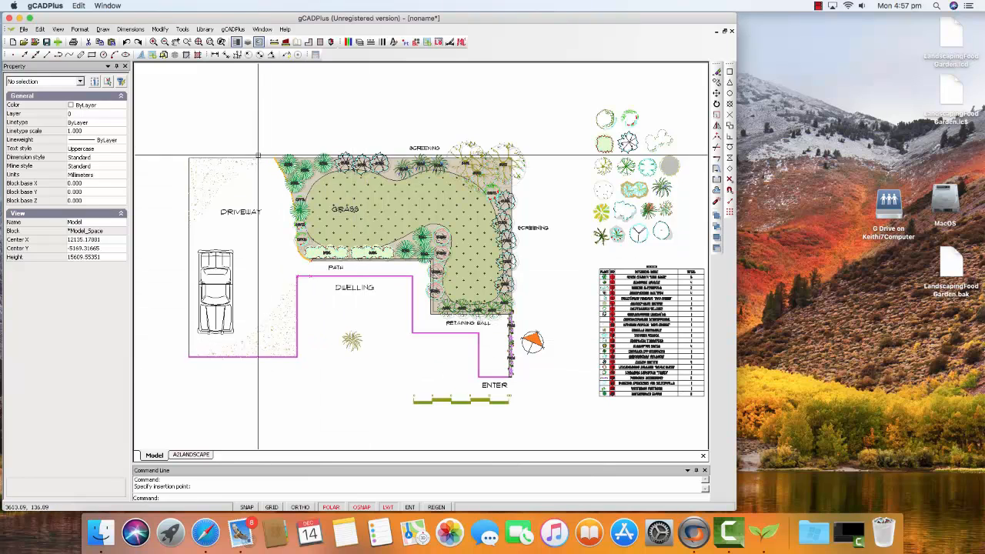
# Measure the distance diagonally across the newly inserted plant symbol.
pyautogui.click(274, 41)
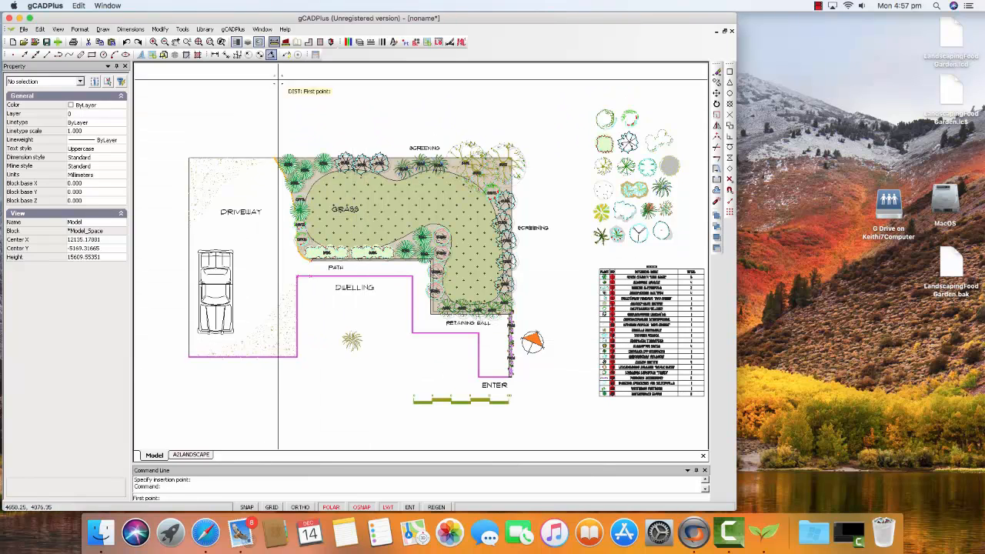
pyautogui.click(346, 350)
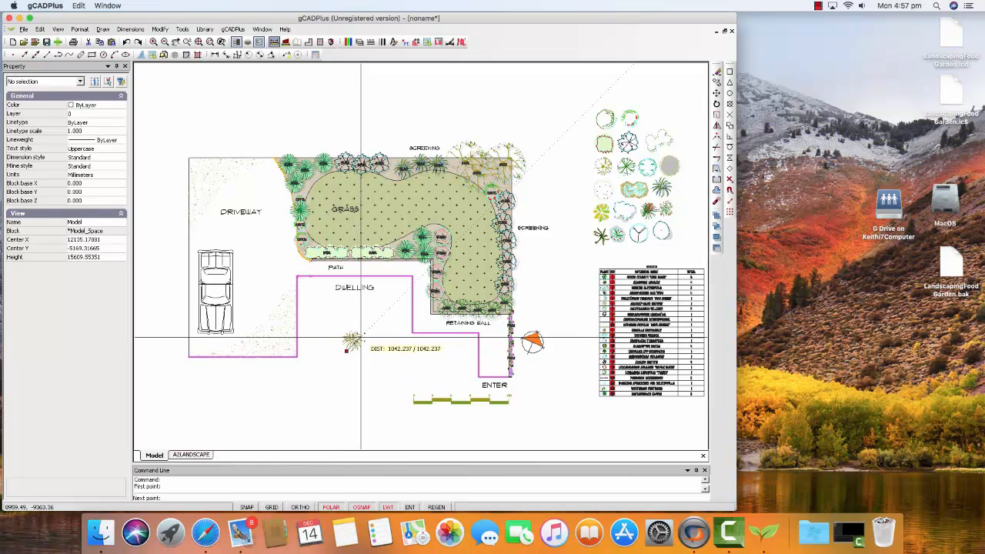
pyautogui.click(361, 337)
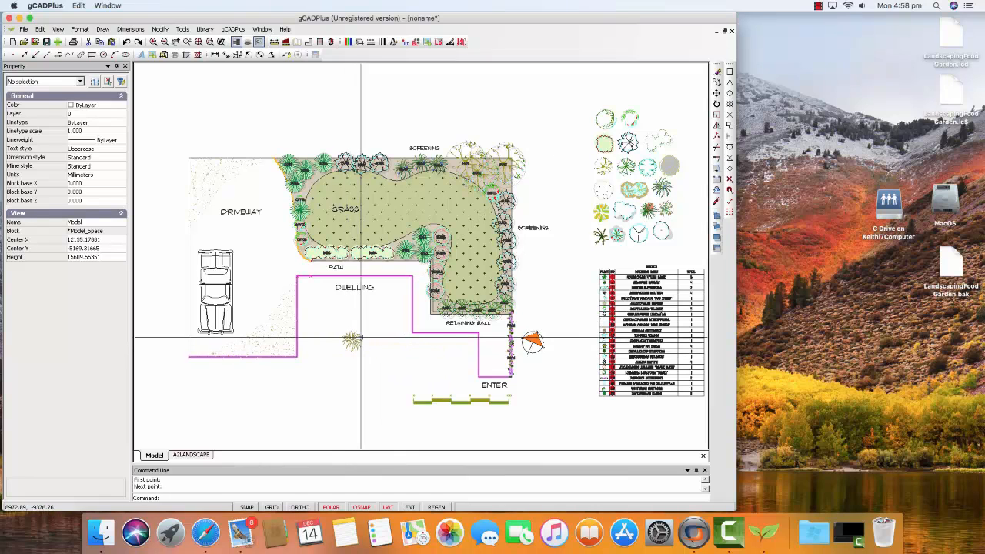